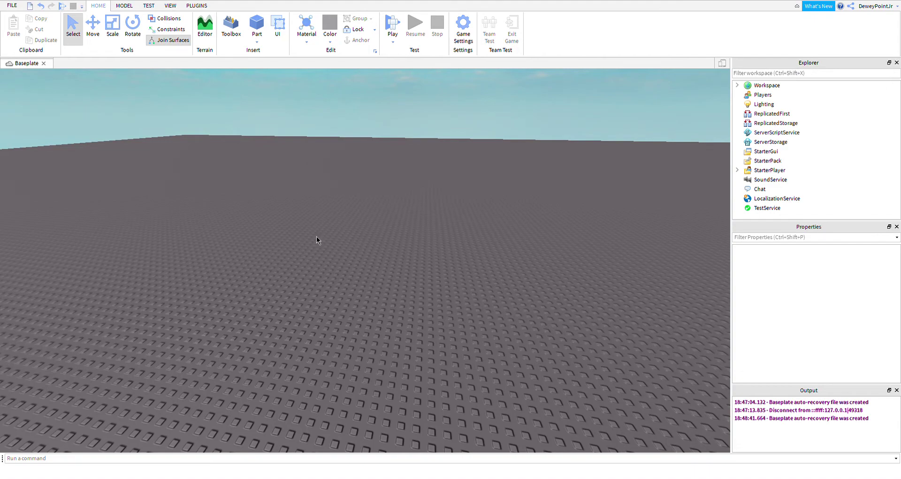
right_click_drag(316, 236, 407, 240)
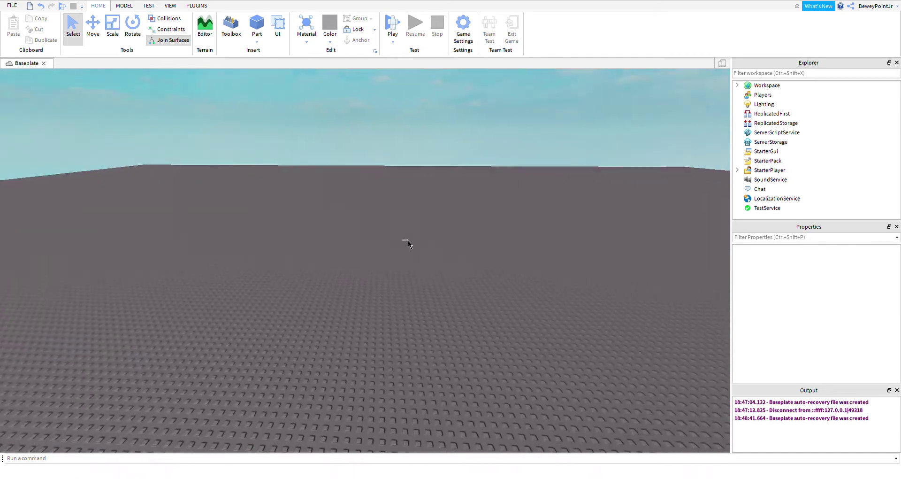
key("w")
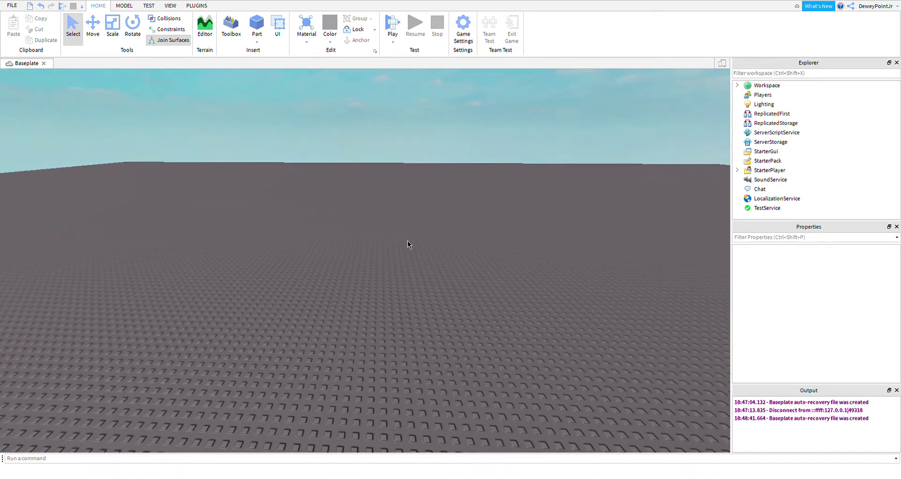
right_click_drag(407, 240, 500, 248)
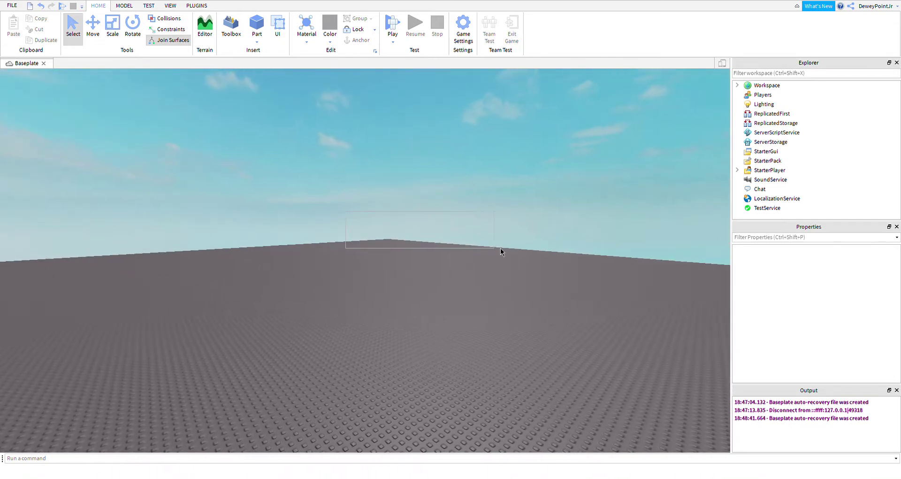
left_click_drag(501, 248, 384, 257)
scroll(418, 352, "up", 5)
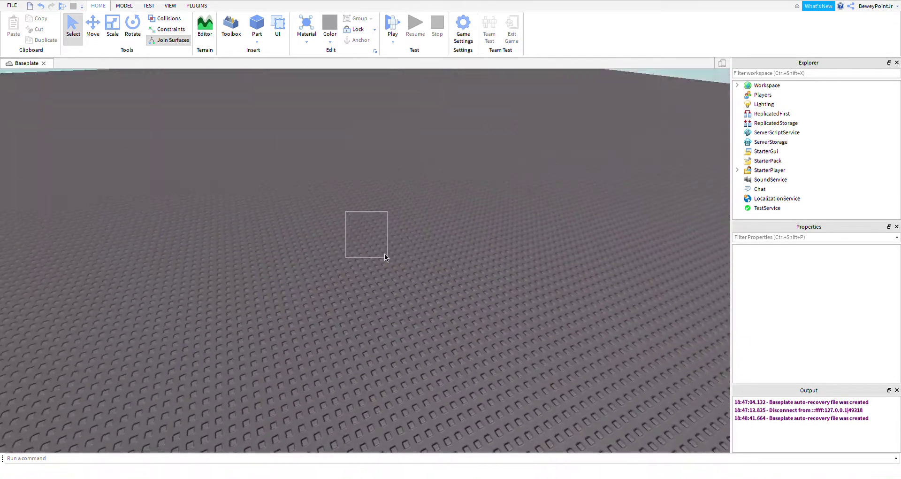
scroll(384, 257, "down", 5)
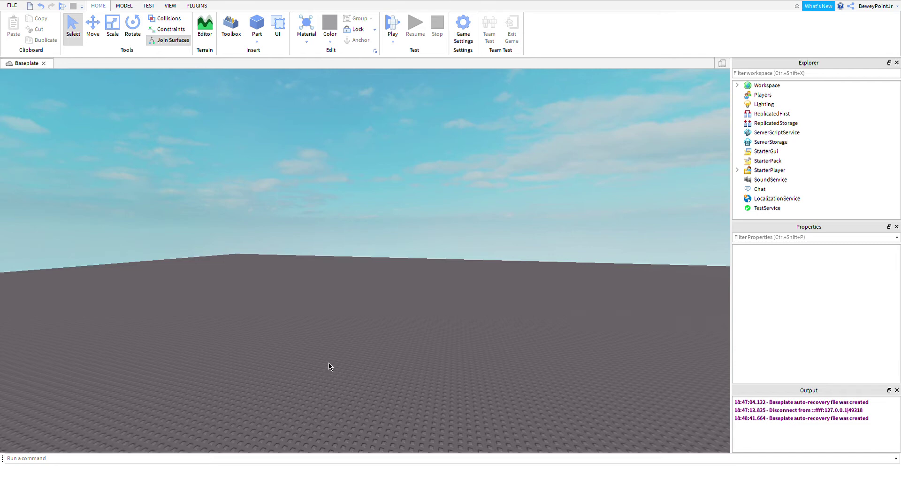
Open the Create Leaderstats plugin and look over the value types it supports
left_click(197, 8)
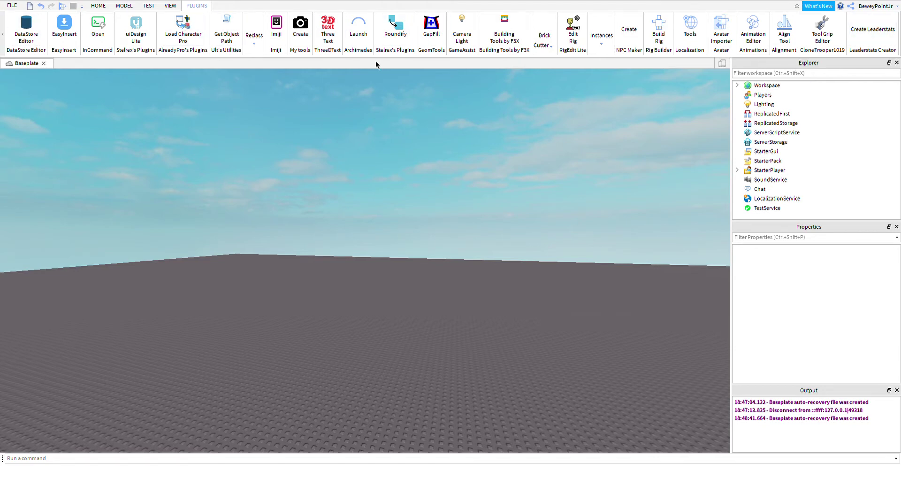
right_click_drag(487, 147, 474, 165)
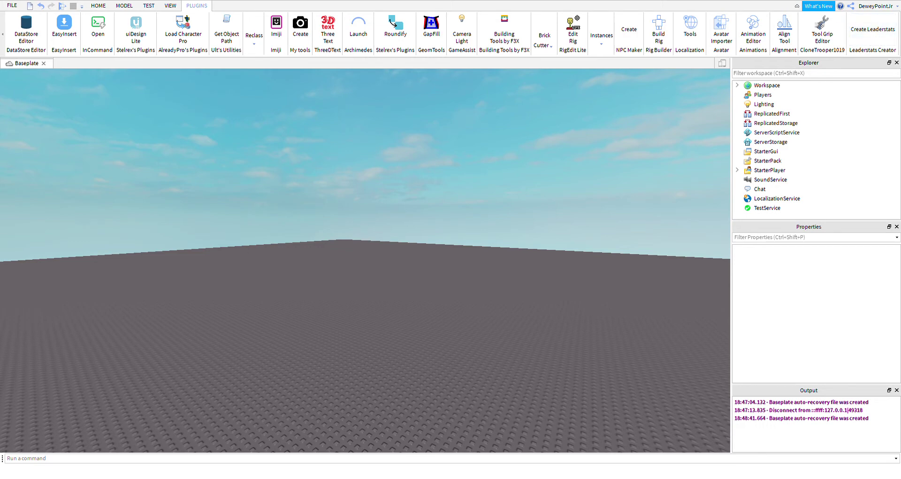
left_click(876, 31)
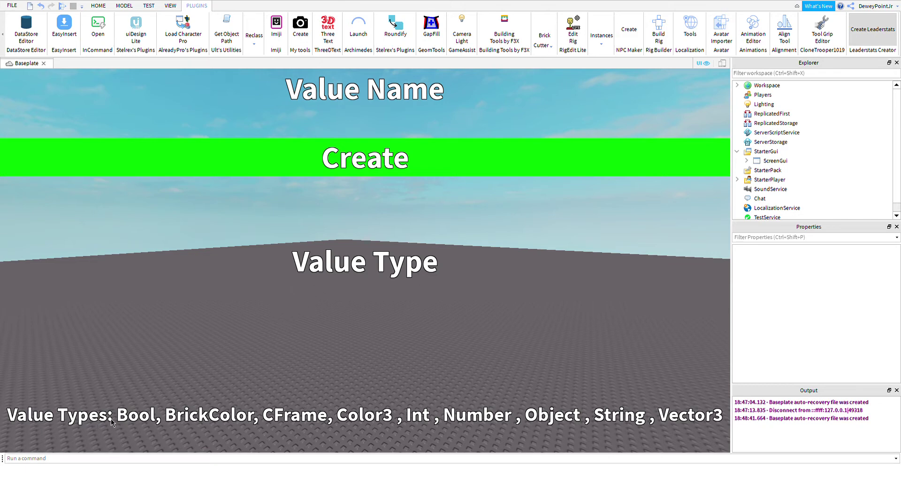
left_click_drag(110, 418, 725, 409)
left_click_drag(110, 409, 211, 430)
Insert a new part, focus the view on it and try the Institutional white BrickColor
left_click(98, 5)
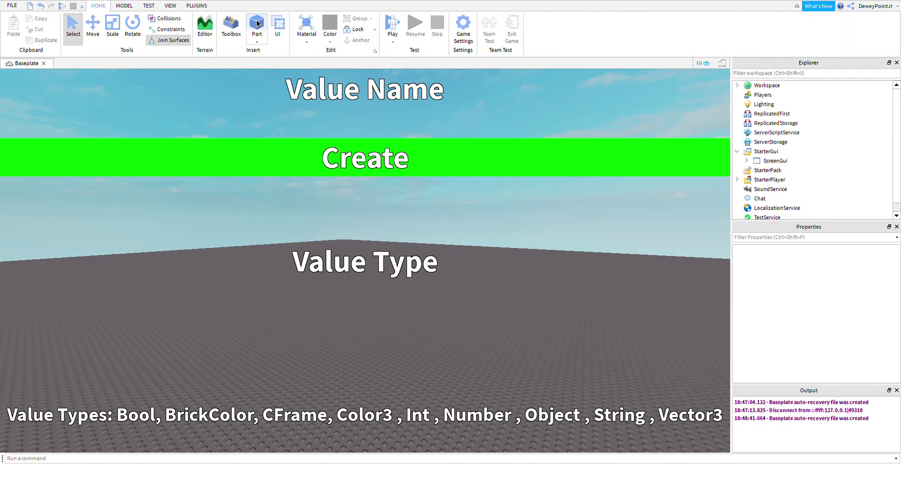
left_click(257, 24)
right_click_drag(451, 292, 489, 267)
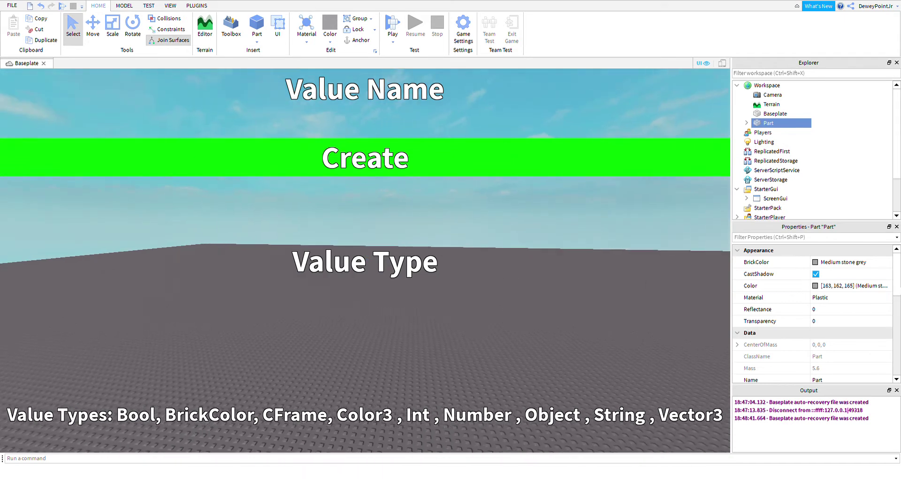
key("f")
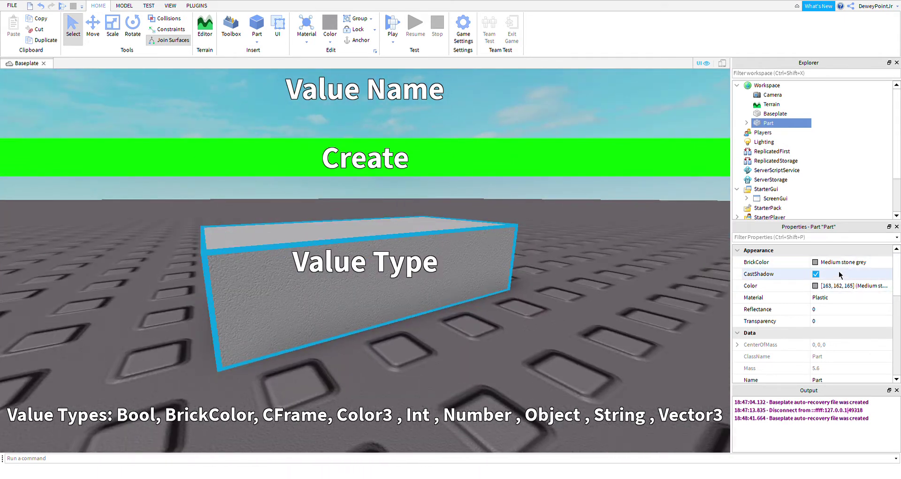
left_click(813, 263)
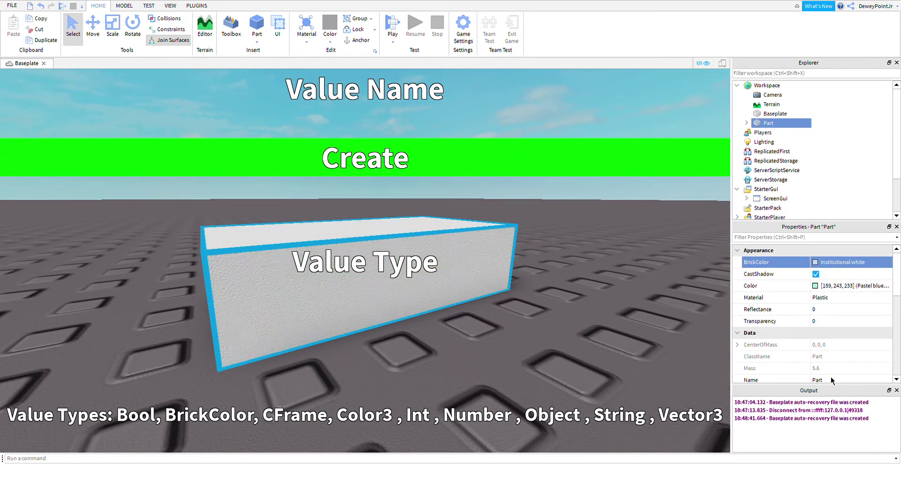
Delete the newly inserted part from the Workspace
left_click(759, 123)
key("Delete")
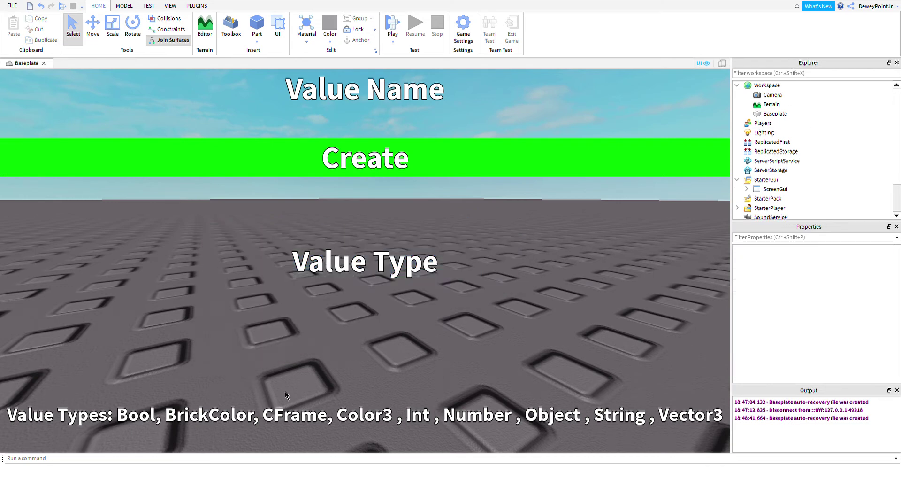
right_click_drag(296, 413, 617, 286)
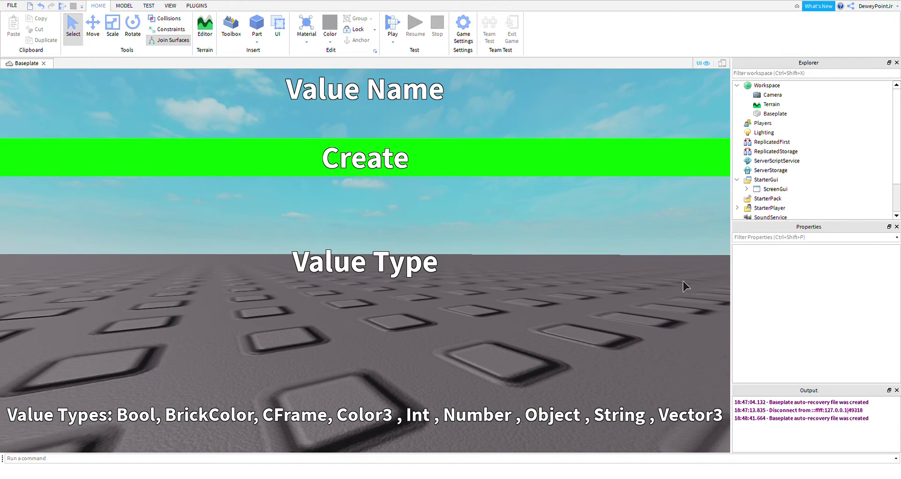
right_click_drag(682, 281, 500, 285)
scroll(483, 236, "down", 5)
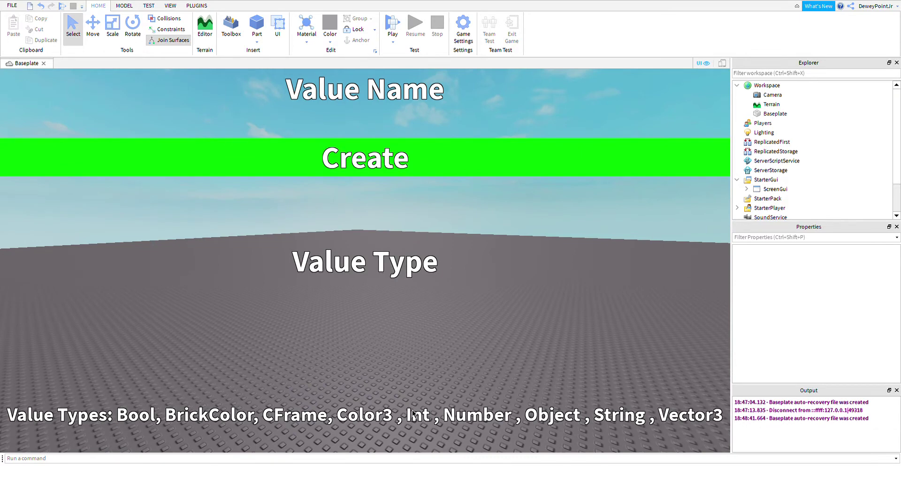
Restore the deleted part and try entering Reflectance values of 1 and 0.5
key("ctrl+z")
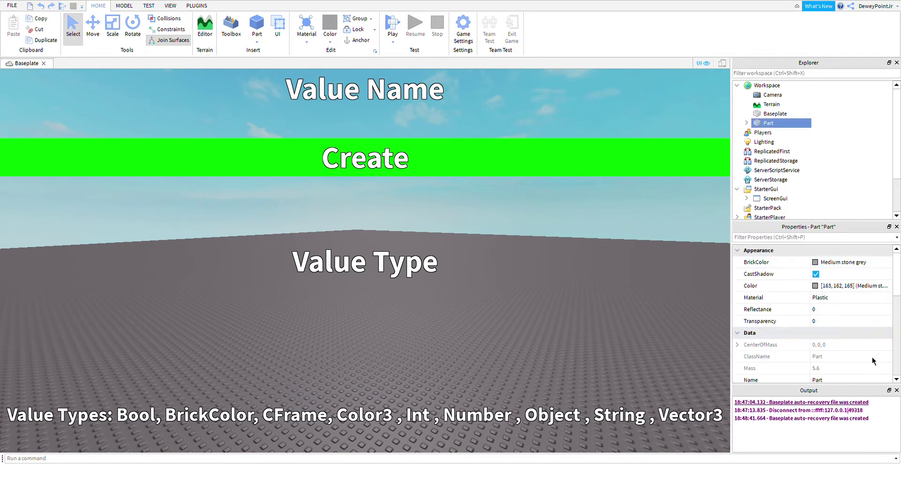
scroll(859, 338, "down", 1)
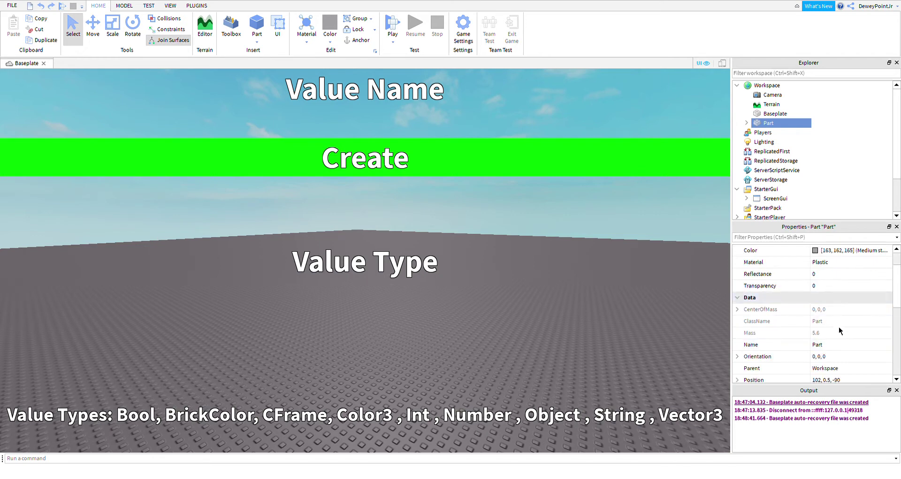
scroll(838, 327, "up", 1)
left_click(843, 308)
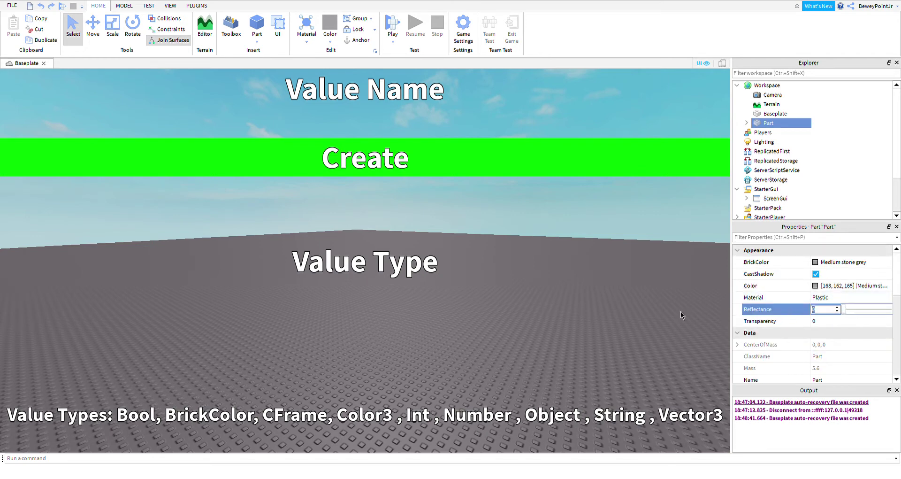
type("1")
key("BackSpace")
type("0.5")
key("BackSpace")
key("BackSpace")
left_click(595, 290)
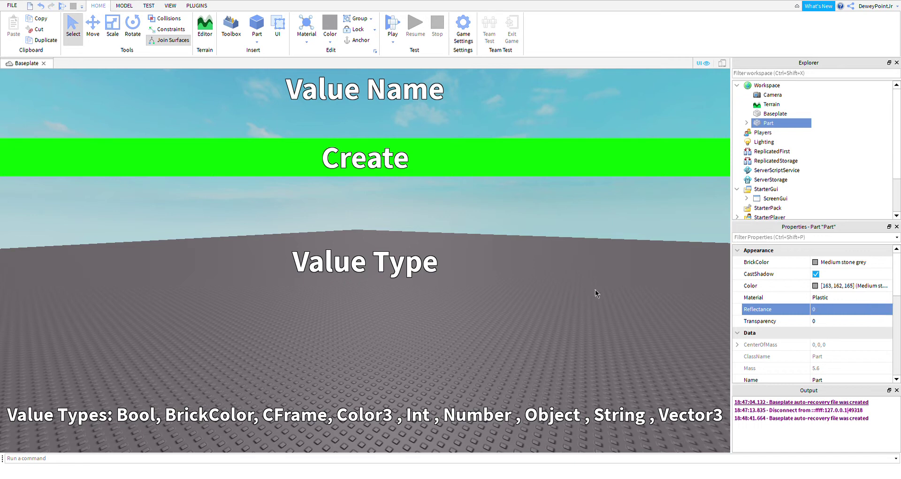
Remove the restored part from the Workspace again
left_click(765, 122)
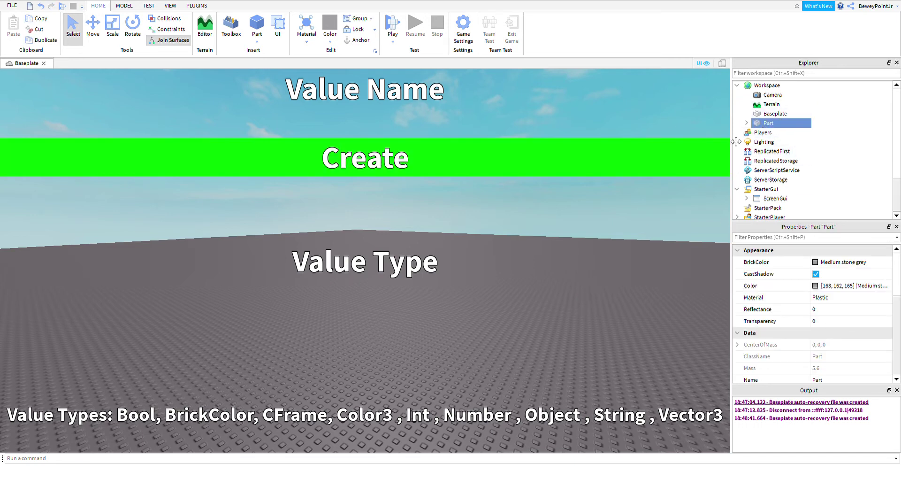
key("Delete")
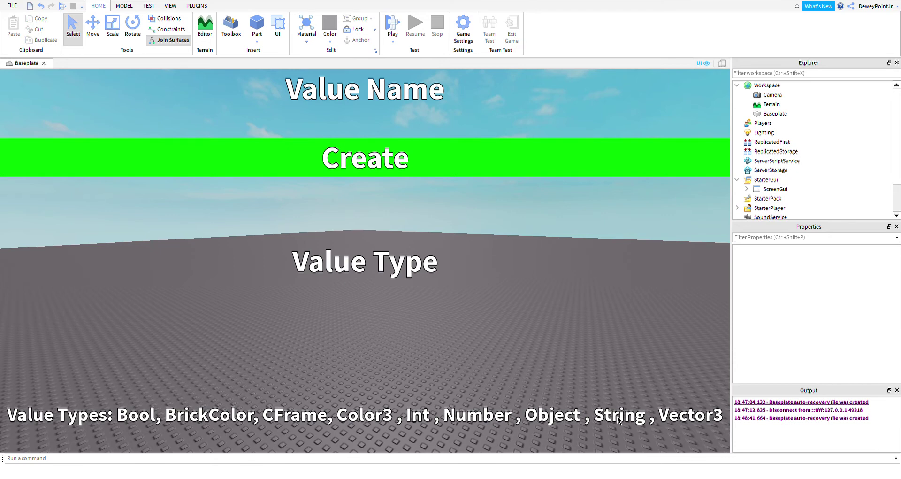
left_click_drag(655, 403, 726, 428)
right_click_drag(472, 347, 432, 325)
scroll(465, 345, "down", 3)
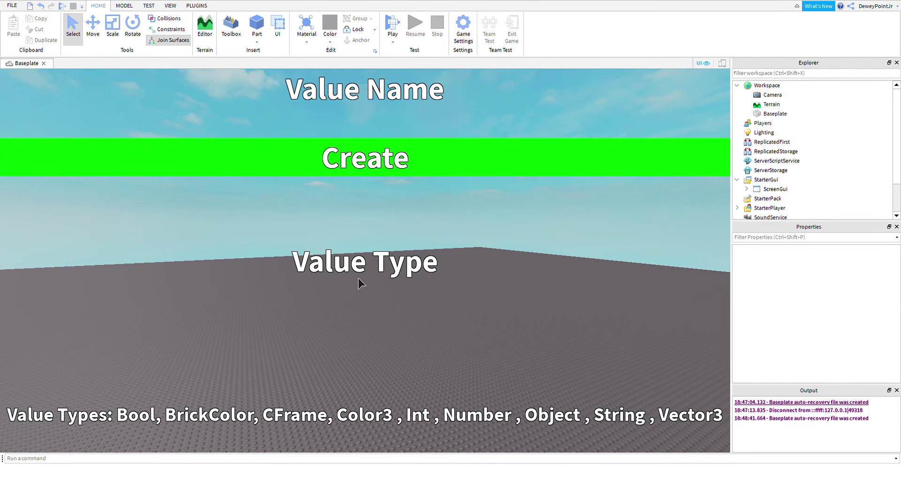
scroll(267, 308, "down", 3)
scroll(267, 313, "down", 3)
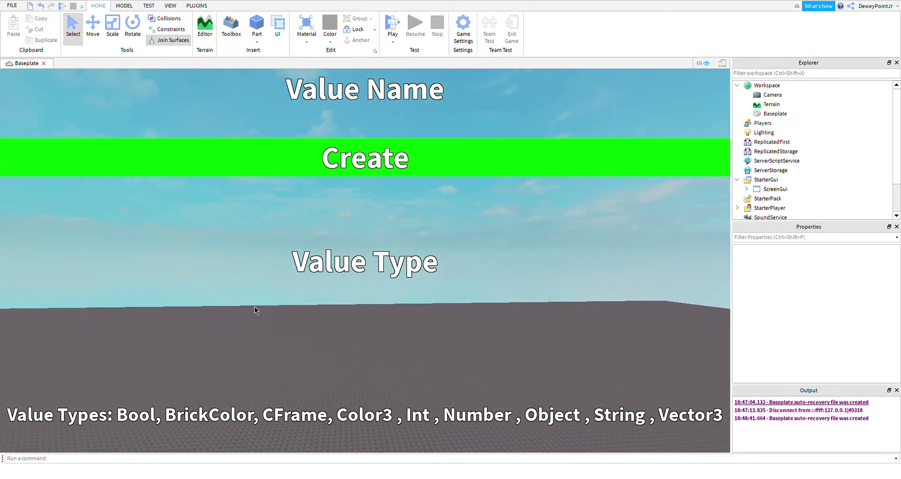
scroll(427, 285, "up", 10)
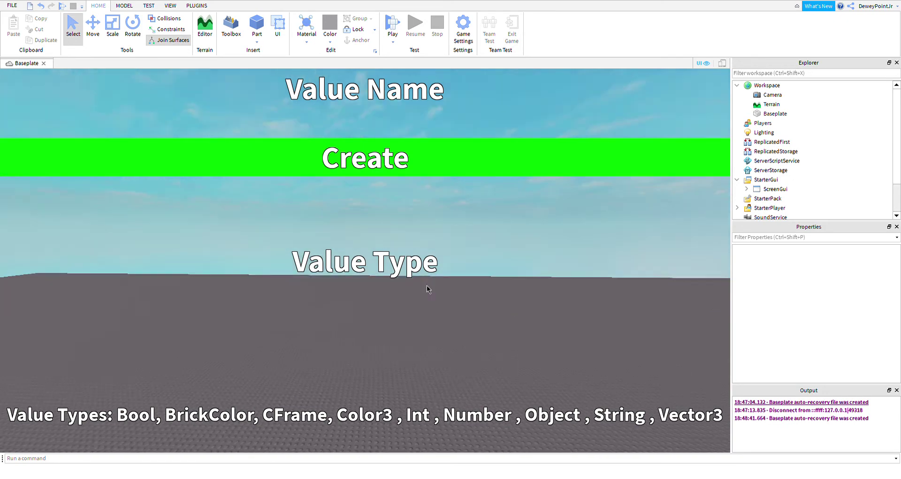
Undo the part's deletion to inspect its Position and other vector properties, and delete the part again
key("ctrl+z")
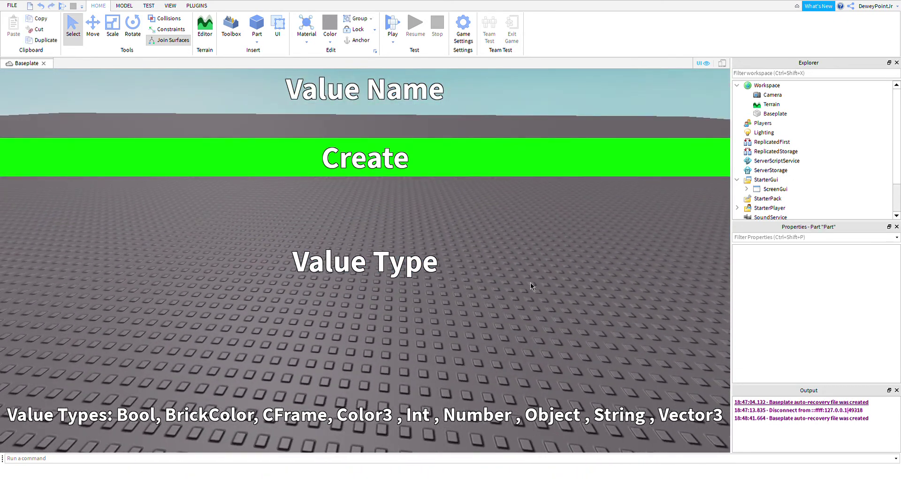
scroll(838, 291, "down", 2)
scroll(837, 294, "down", 1)
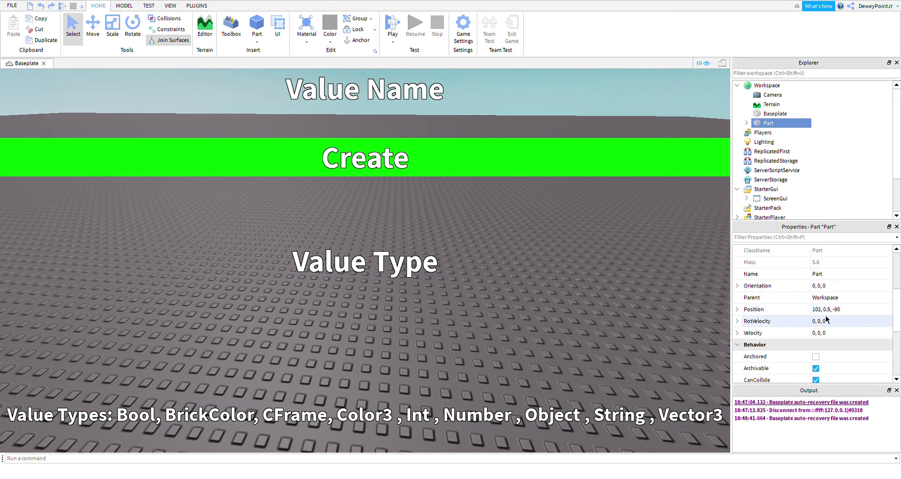
key("Delete")
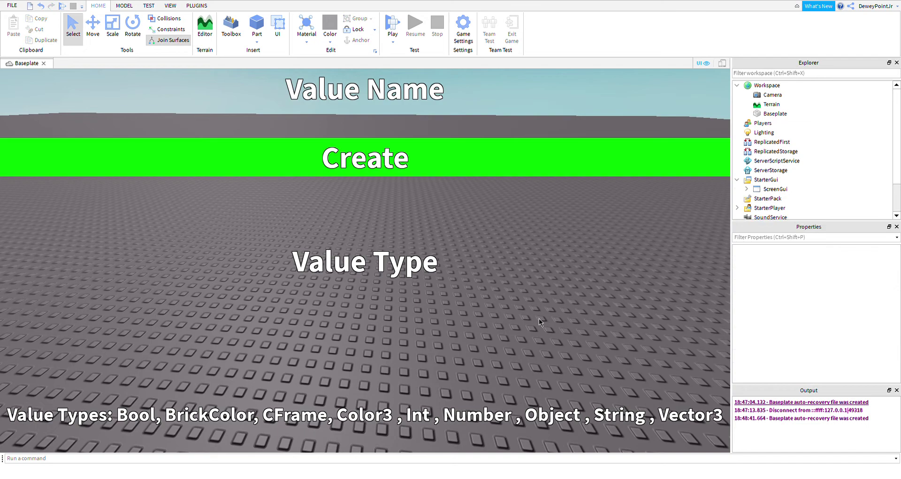
Create a leaderstats value named Coins with the value type Int
right_click_drag(539, 318, 457, 182)
right_click_drag(519, 249, 519, 249)
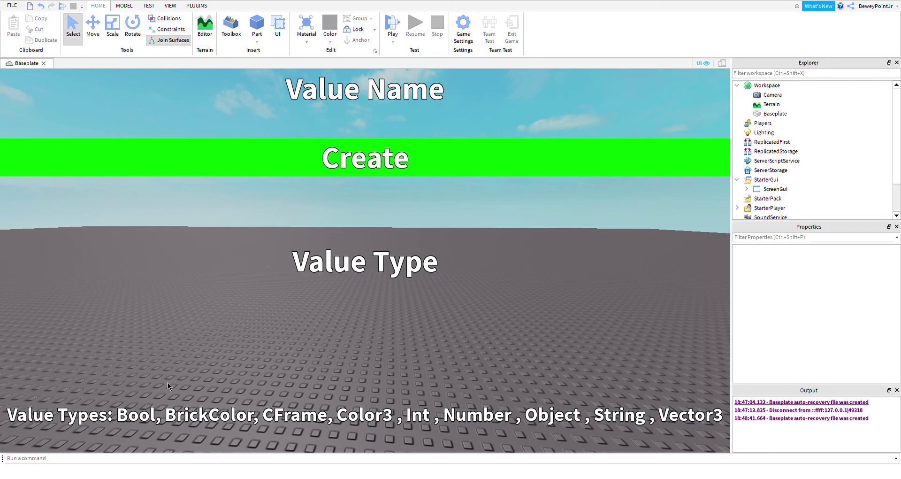
type("Coins")
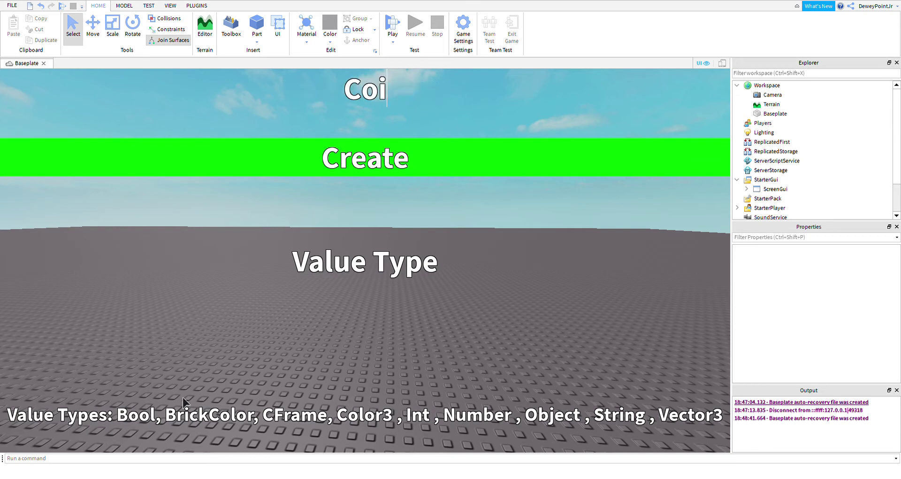
left_click(397, 280)
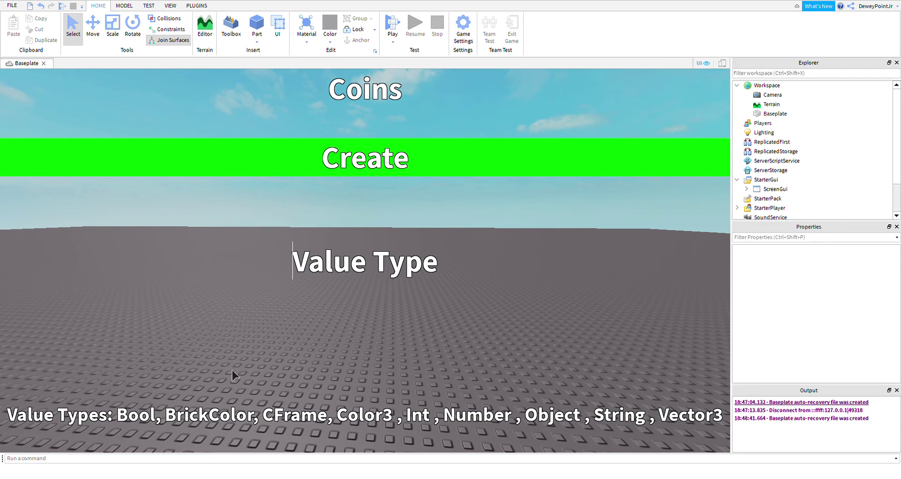
type("Int")
key("Return")
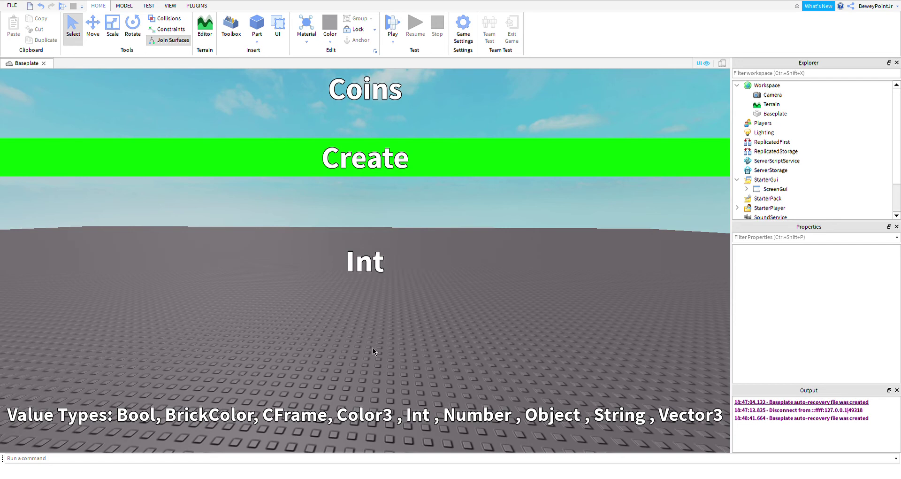
left_click(446, 168)
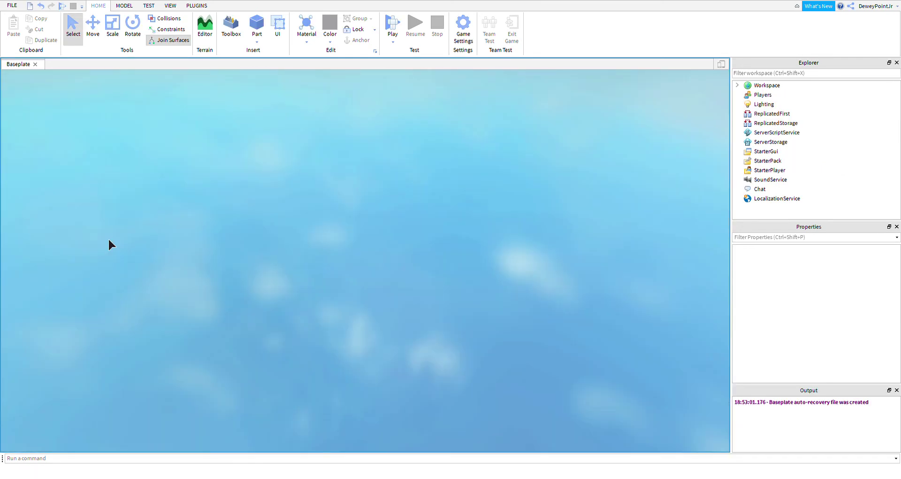
Play-test the place to check the Coins leaderboard, and toggle the player list
key("F5")
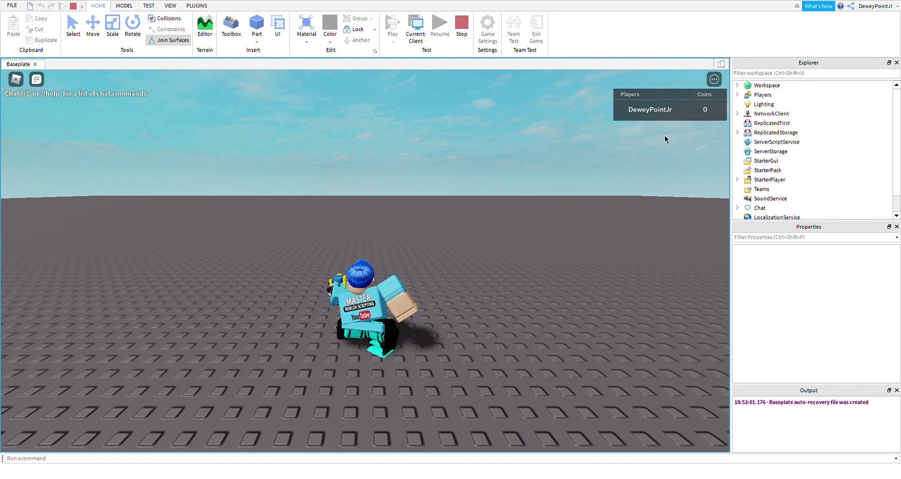
right_click_drag(483, 197, 457, 203)
key("Tab")
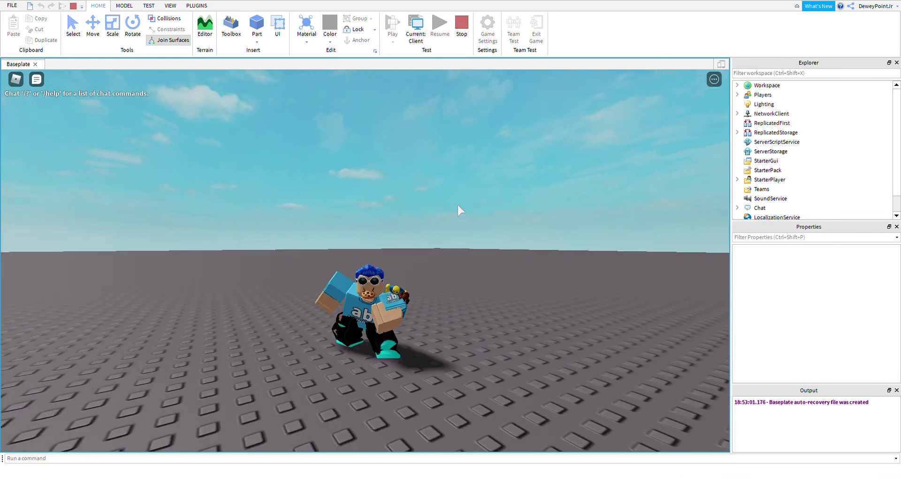